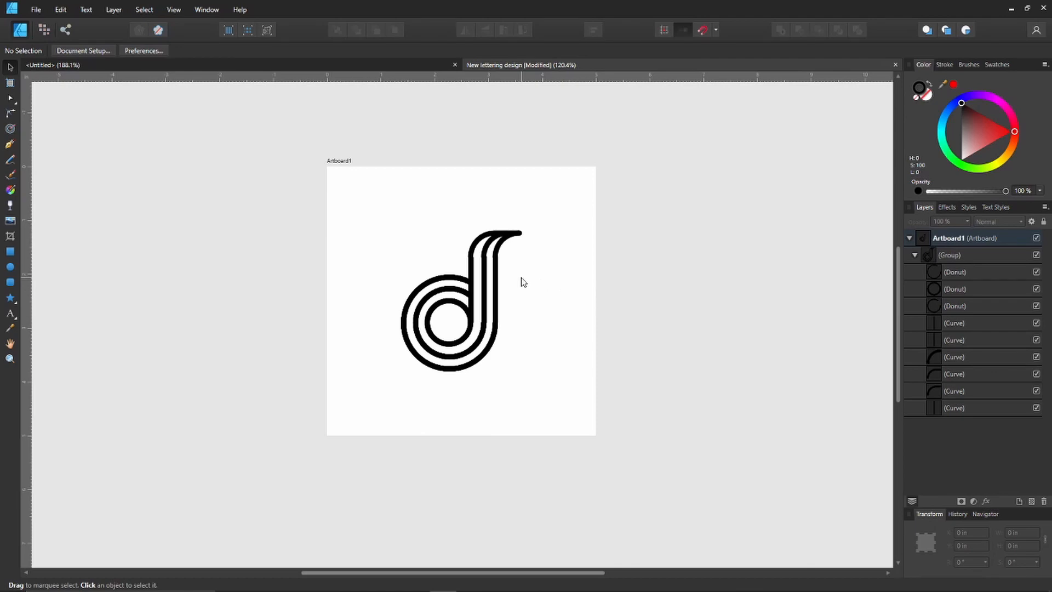
Examine the joints where the straight stem bars of the letter d meet its upper and lower curved strokes.
scroll(509, 296, up, 6)
scroll(389, 372, up, 5)
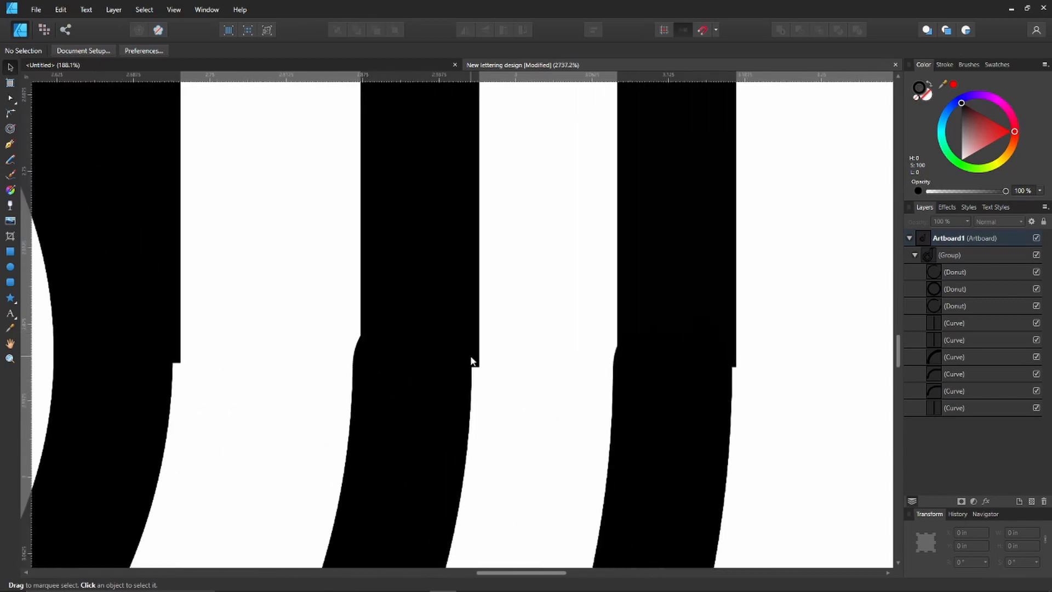
scroll(469, 360, down, 2)
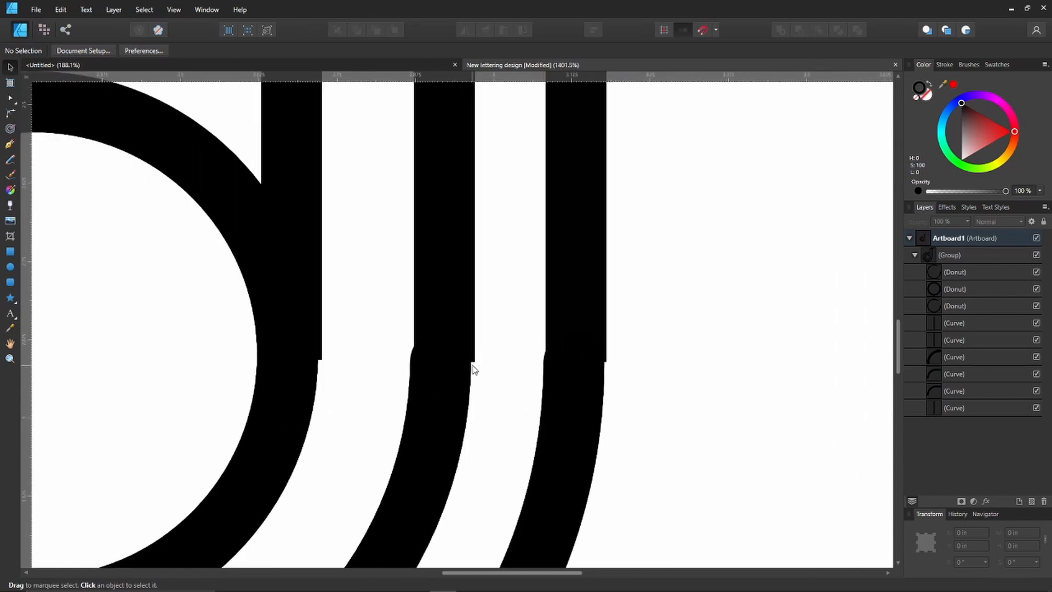
scroll(472, 367, down, 2)
scroll(487, 344, up, 5)
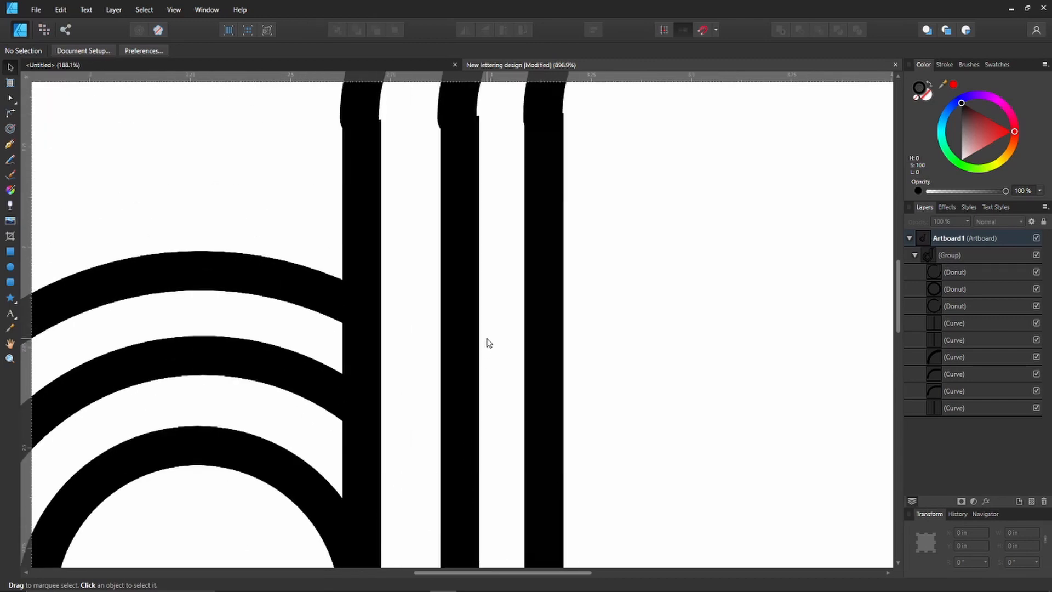
scroll(441, 243, down, 3)
scroll(438, 249, down, 5)
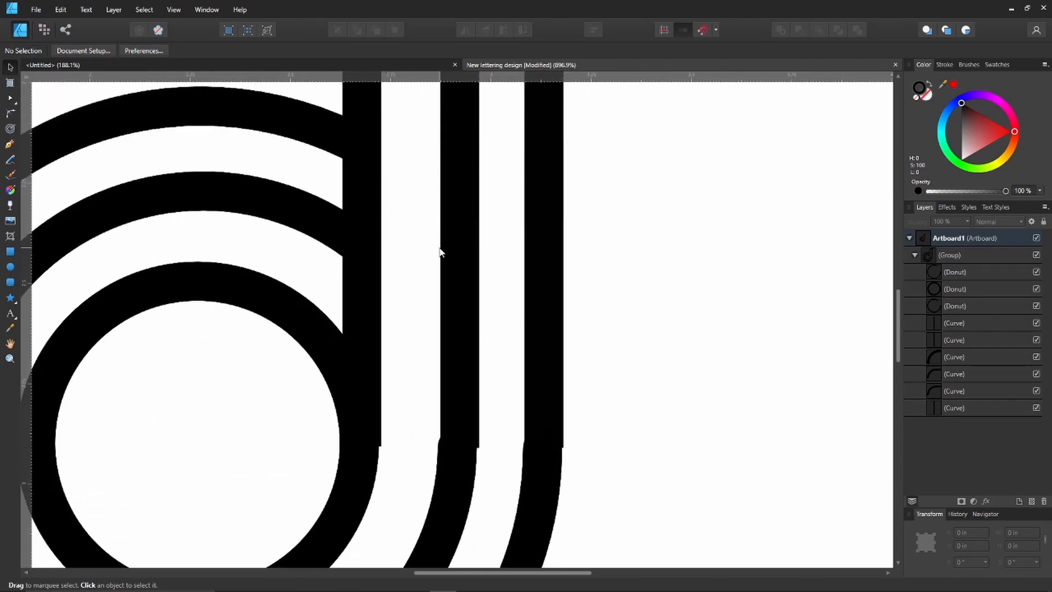
scroll(339, 308, up, 2)
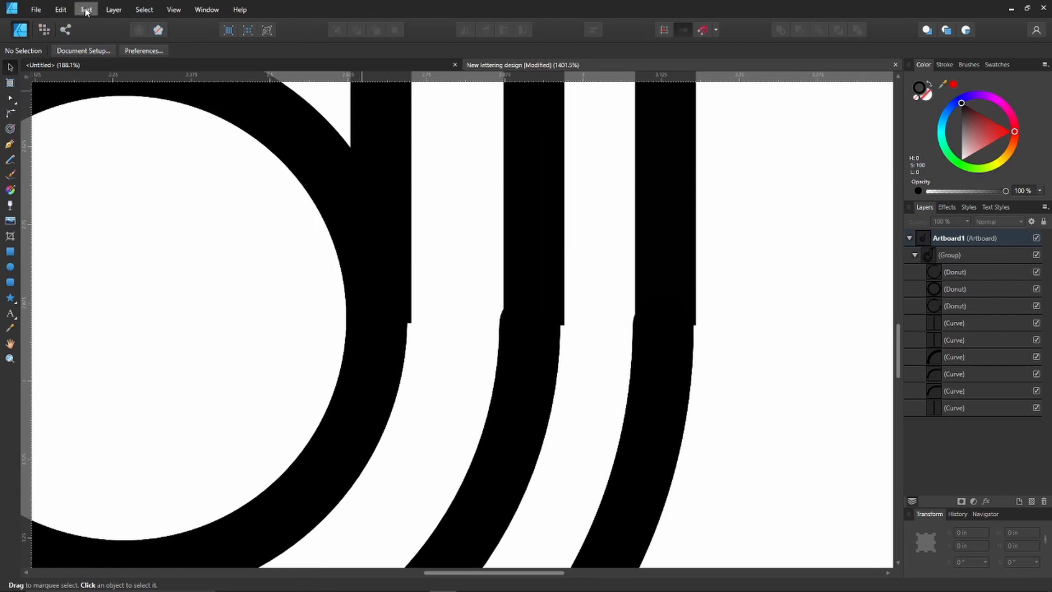
Open the Tools preferences that contain the nudge distance settings.
click(67, 11)
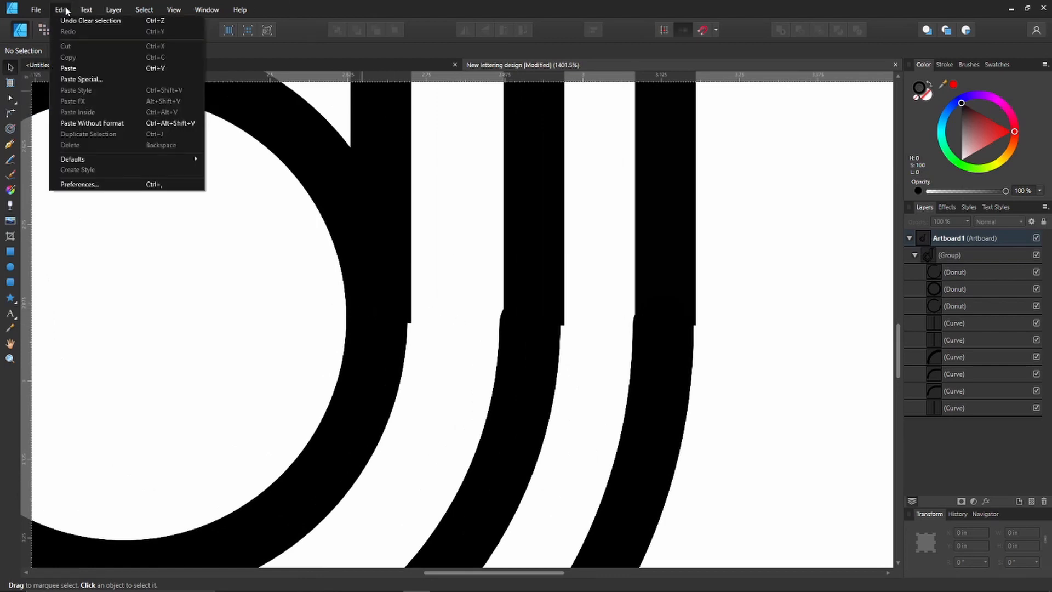
click(112, 186)
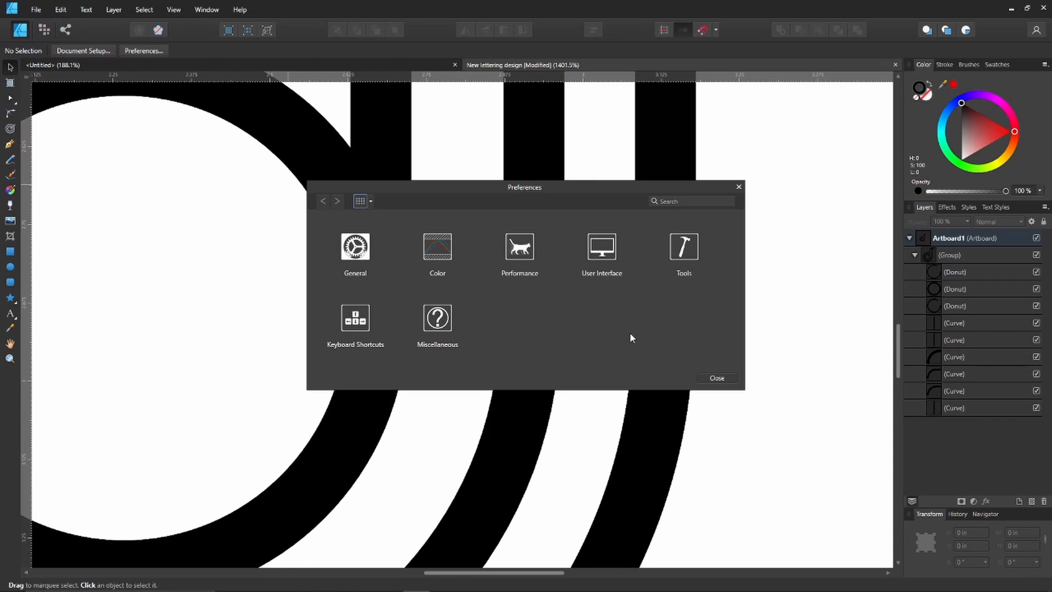
click(683, 249)
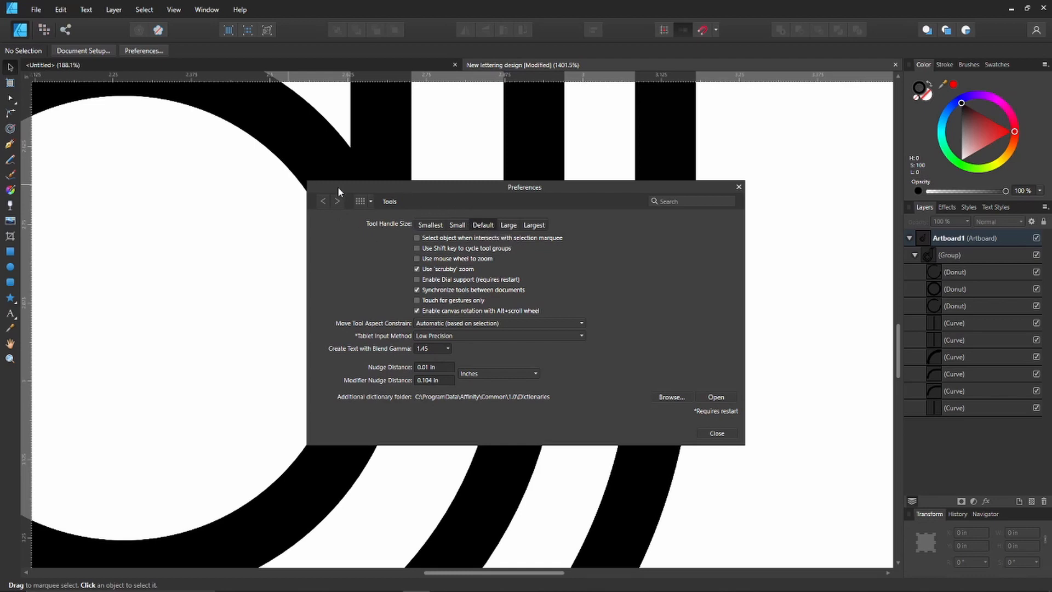
click(370, 201)
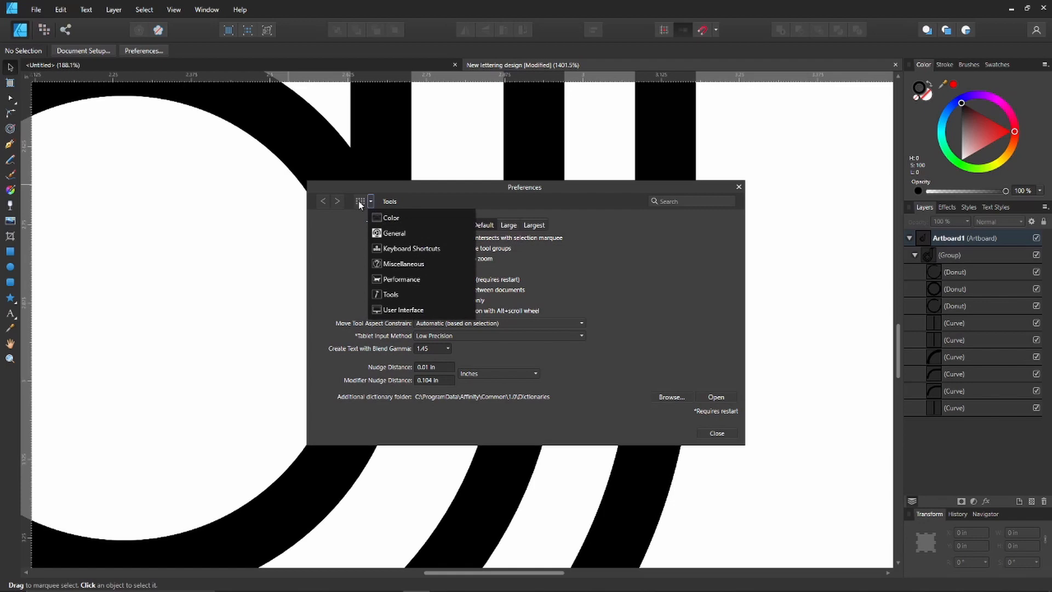
click(422, 200)
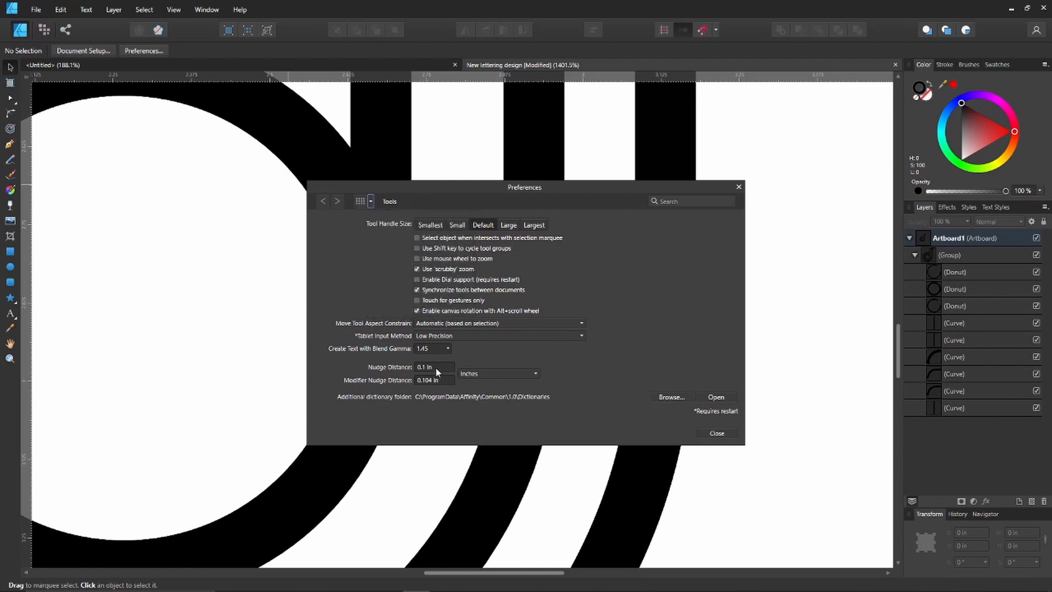
Switch the nudge distance units to Pixels and back to Inches.
click(472, 373)
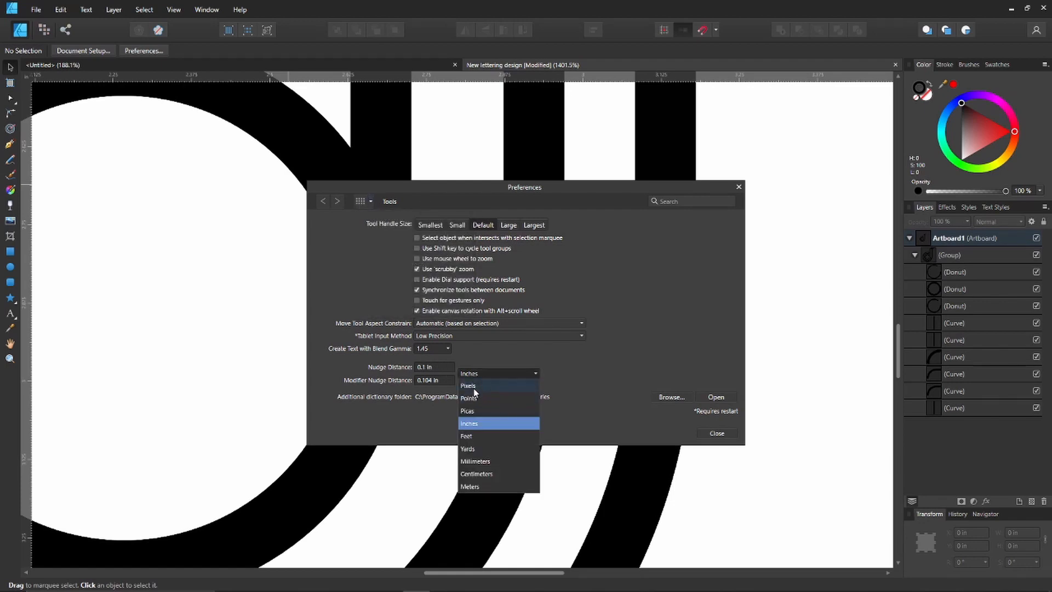
click(475, 387)
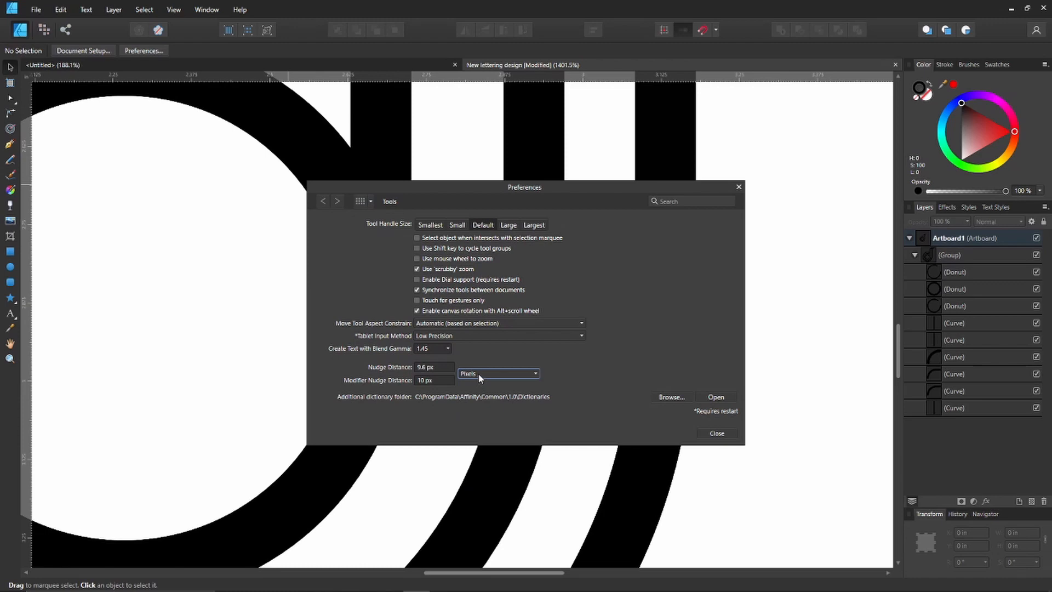
click(478, 374)
click(469, 419)
Set the nudge distance to a finer value in inches and close the preferences.
click(422, 367)
click(424, 367)
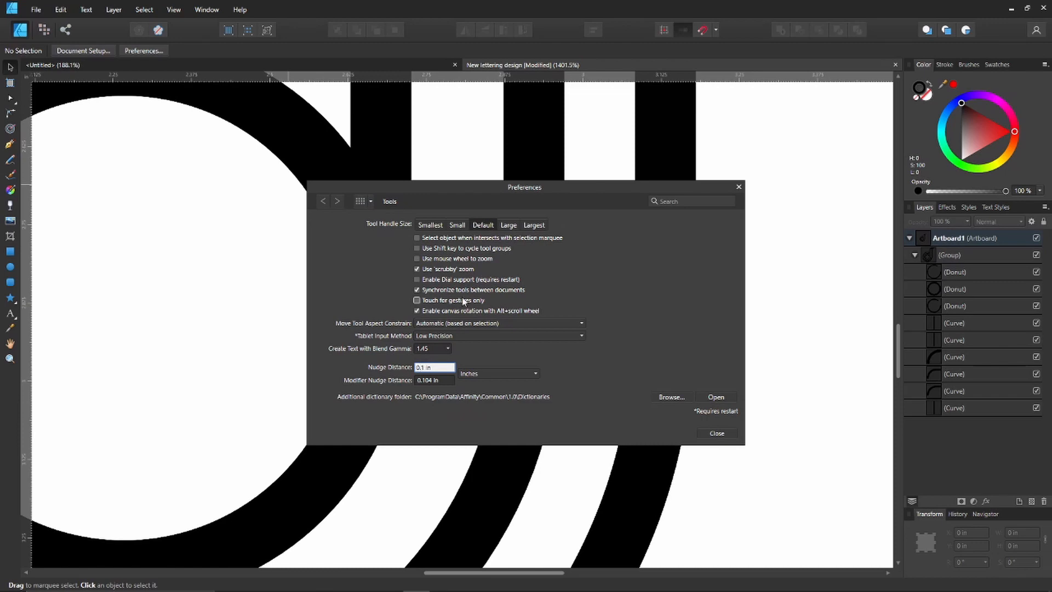
text(0)
text(0)
click(714, 434)
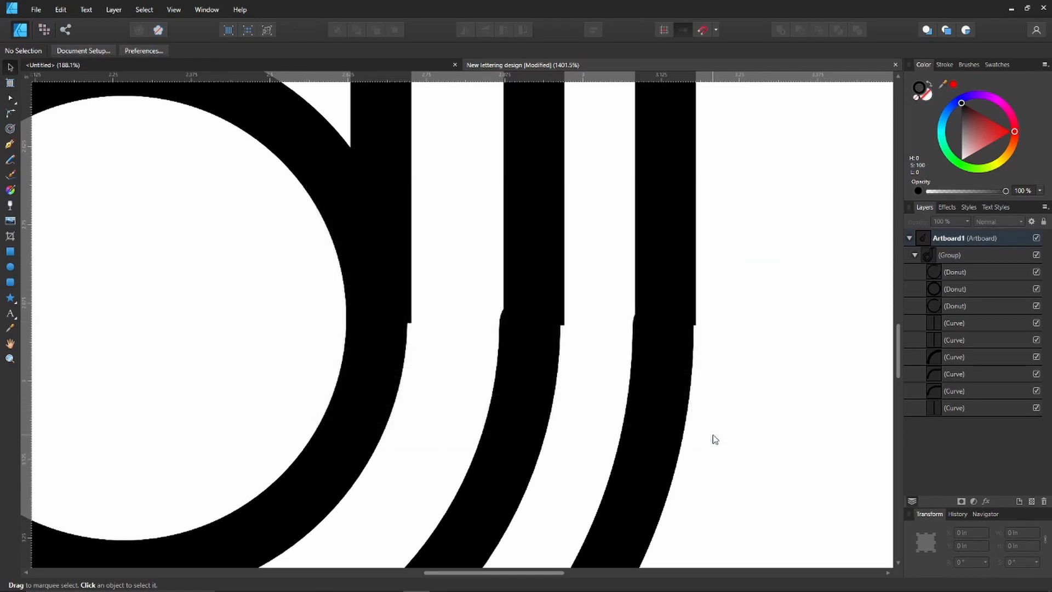
Nudge the middle stem bar of the grouped letter left to X 2.915 in, aligning its lower end with the middle ring.
click(545, 295)
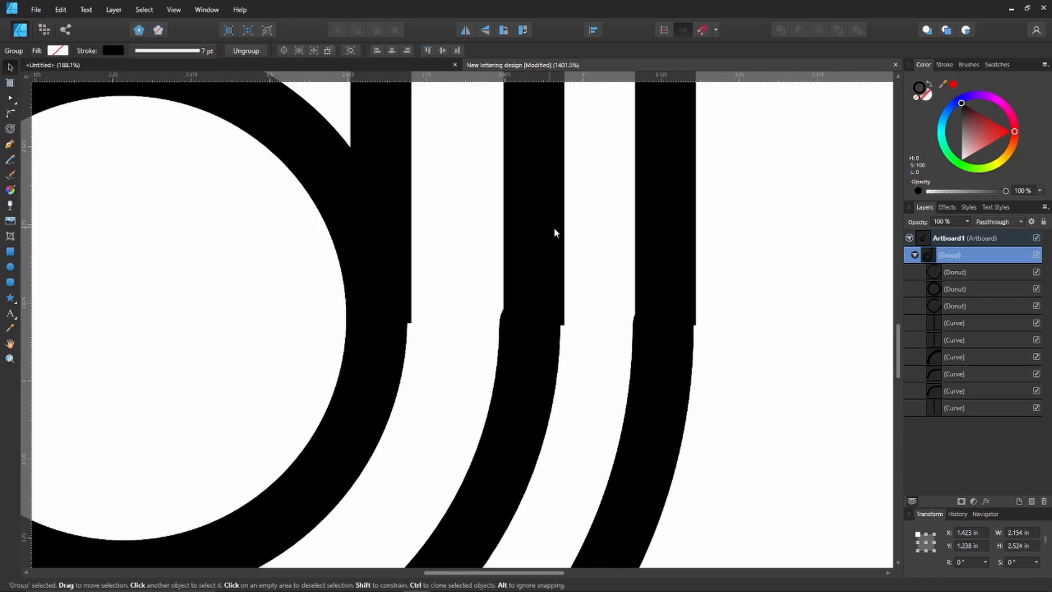
scroll(550, 227, up, 3)
scroll(535, 202, down, 5)
double_click(540, 222)
scroll(540, 222, up, 6)
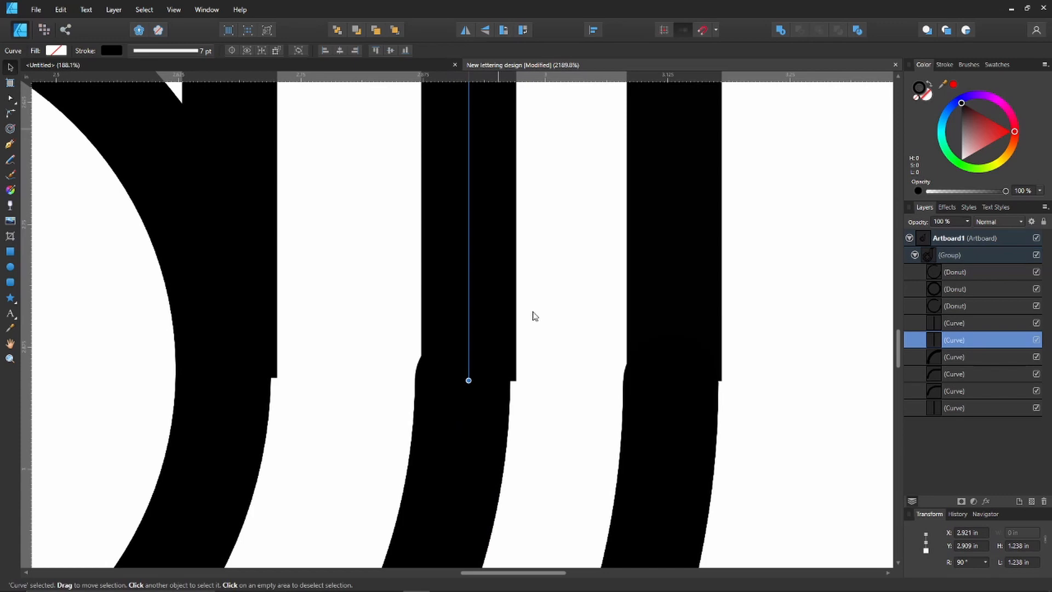
key(Left)
key(Left)
key(Left)
key(Left)
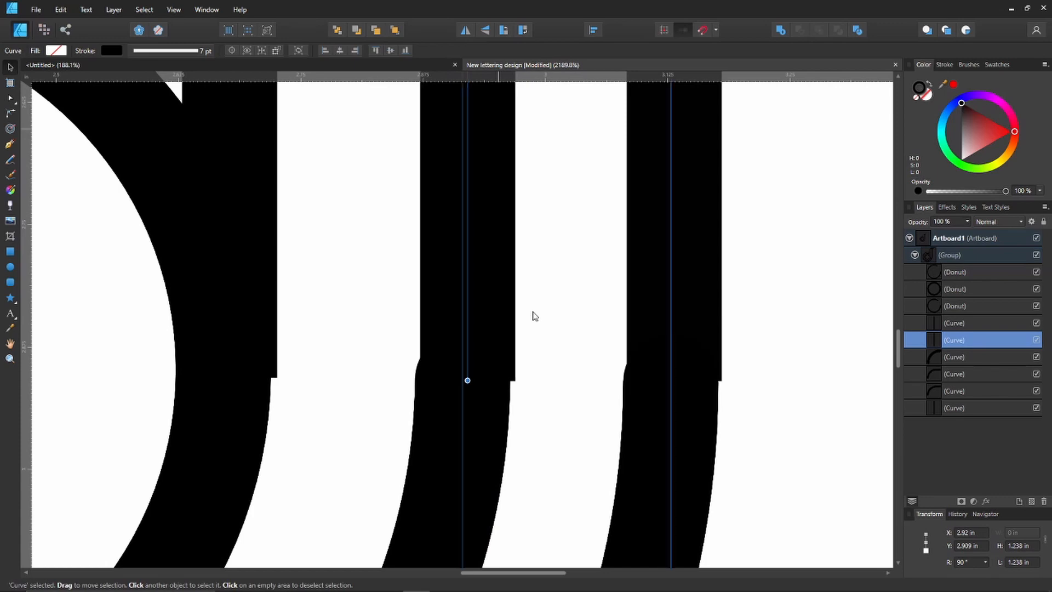
key(Left)
key(Left)
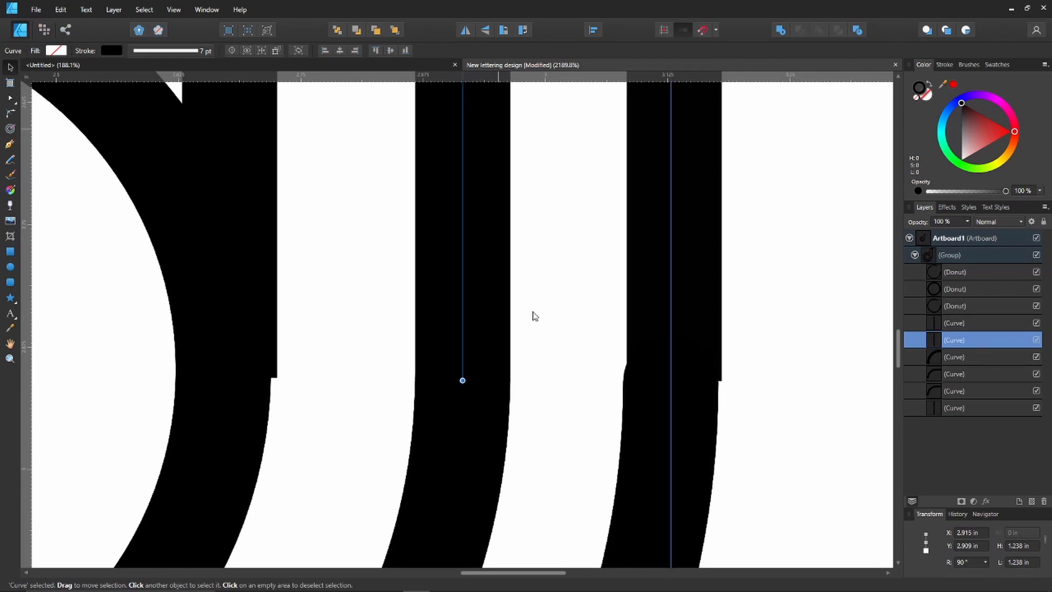
Nudge the outermost stem bar left to X 3.127 in so its lower end meets the outer ring's edge, and return to the Move tool.
click(688, 338)
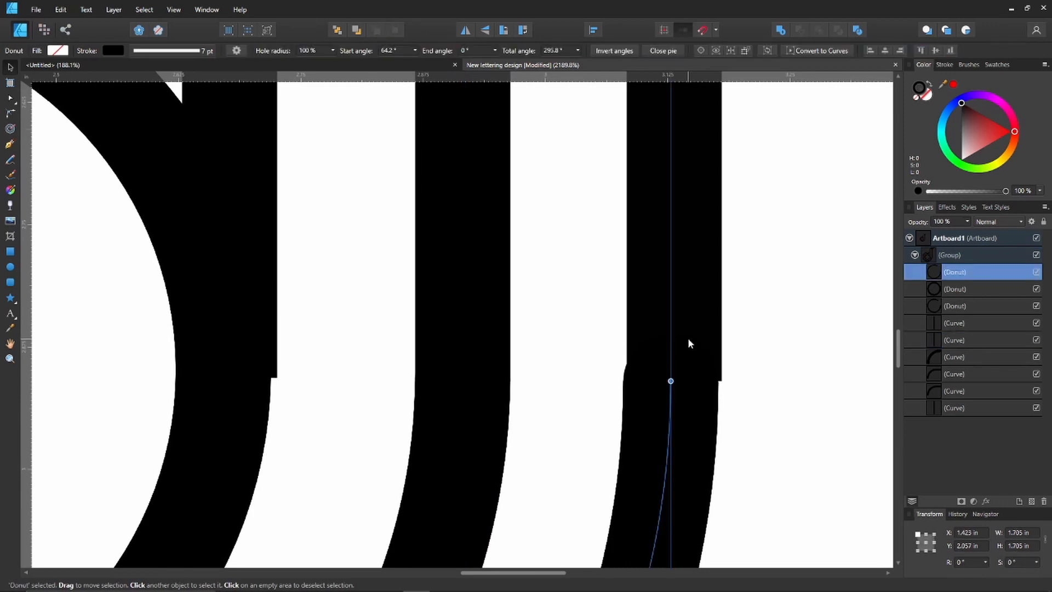
double_click(693, 315)
key(Left)
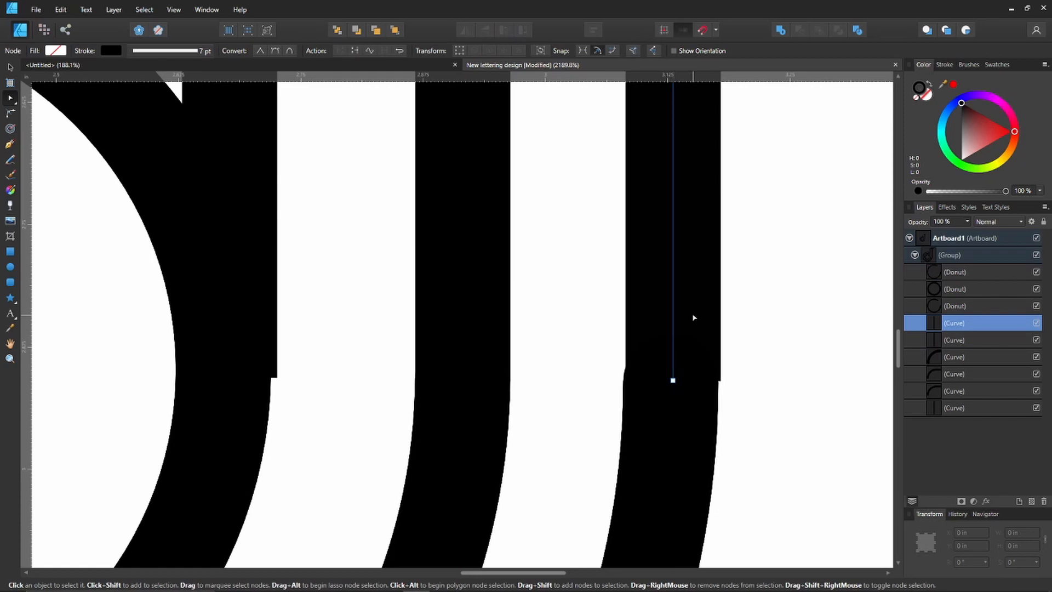
key(Left)
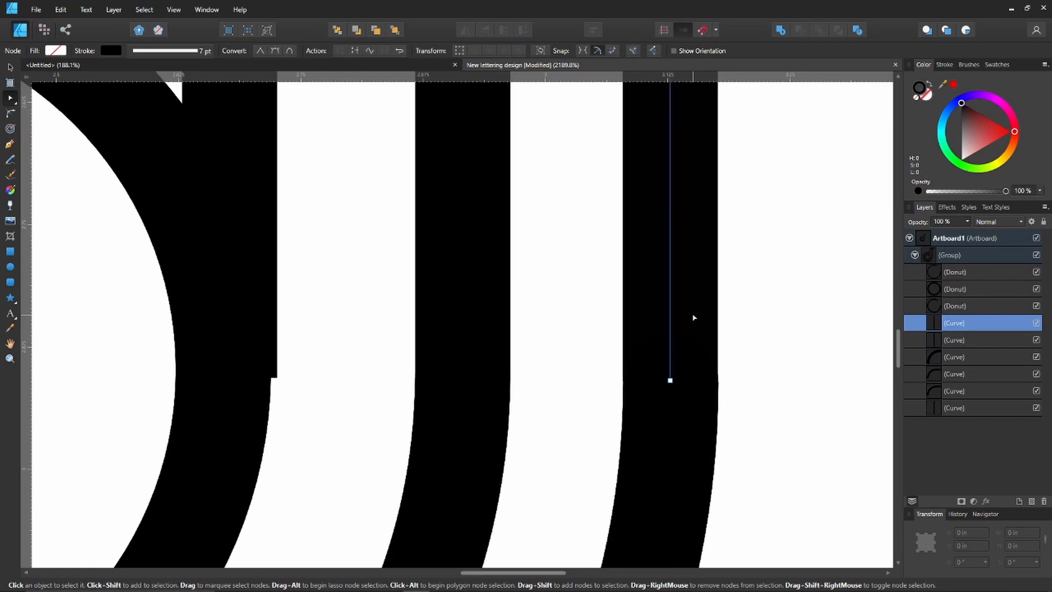
key(Right)
key(Left)
scroll(243, 187, down, 2)
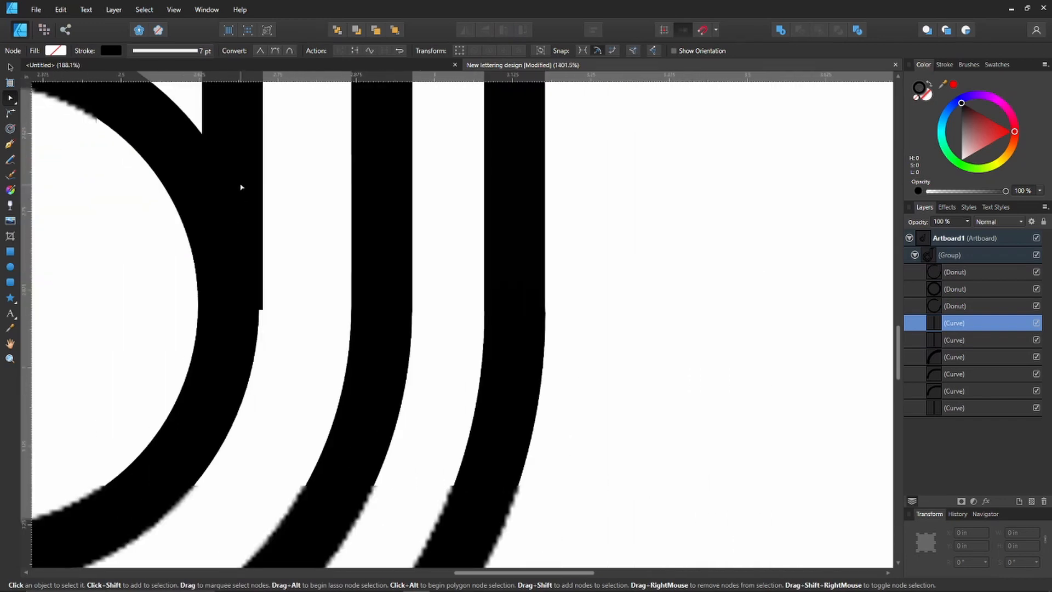
scroll(241, 187, down, 6)
scroll(151, 176, up, 4)
key(v)
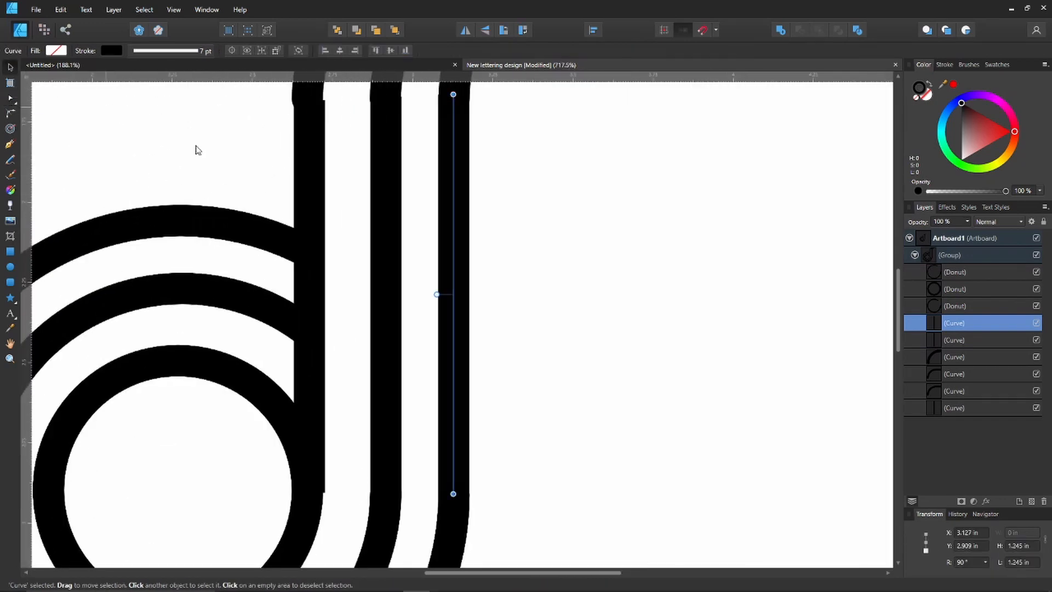
Nudge the innermost stem bar left to X 2.671 in so it lines up with the inner ring.
click(306, 149)
scroll(306, 149, up, 2)
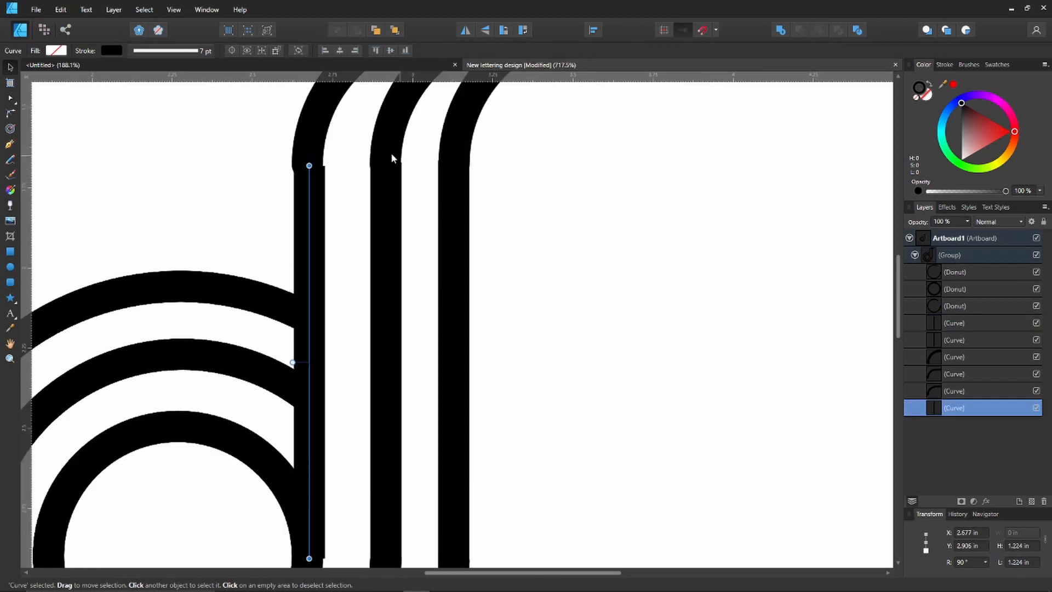
scroll(297, 258, down, 5)
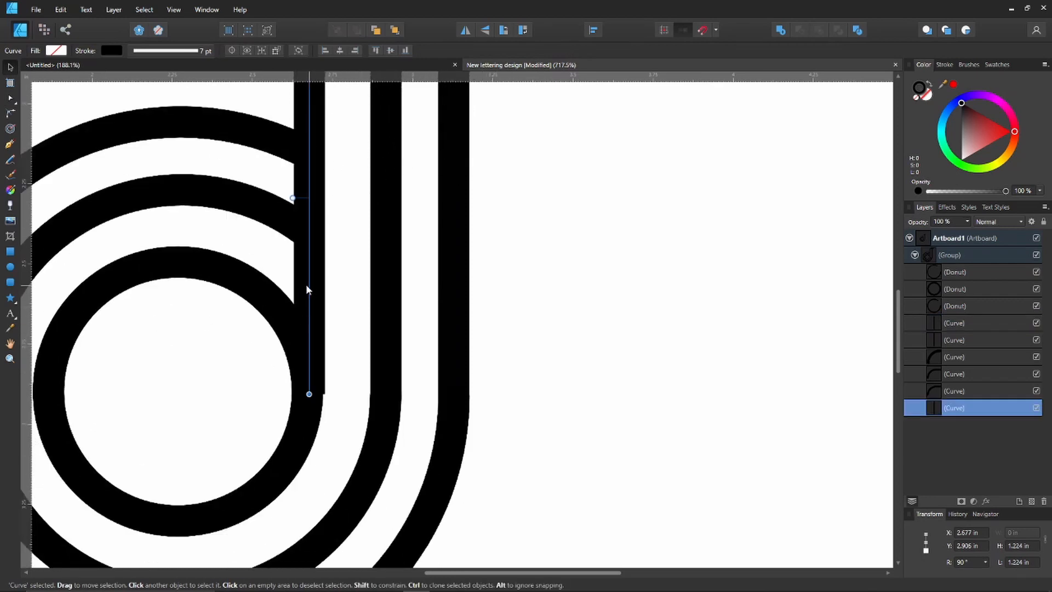
scroll(301, 287, up, 5)
scroll(301, 287, down, 4)
key(Left)
key(Left)
key(Left)
key(Left)
key(Left)
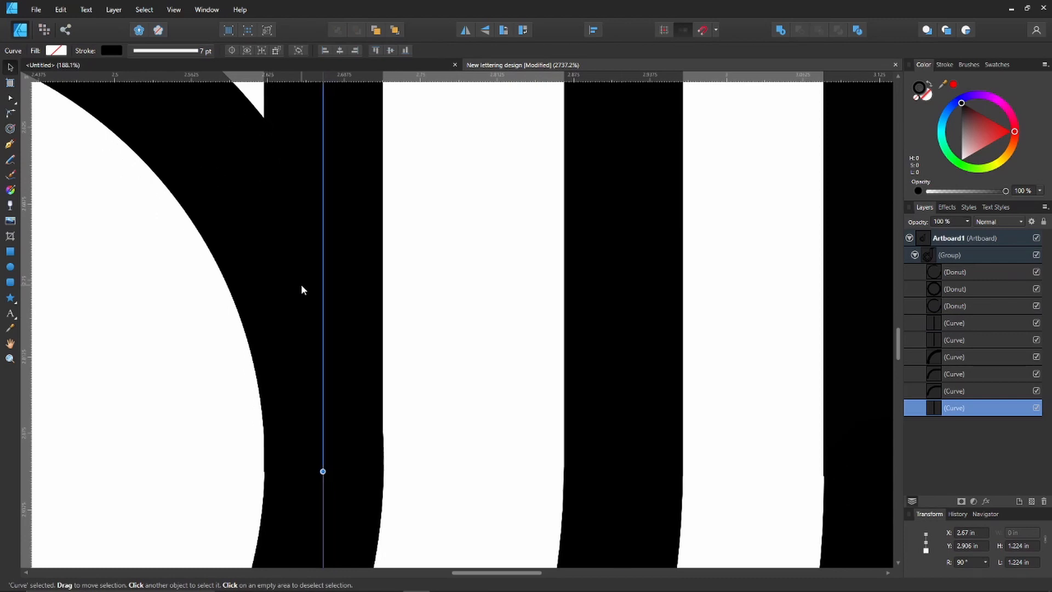
key(Right)
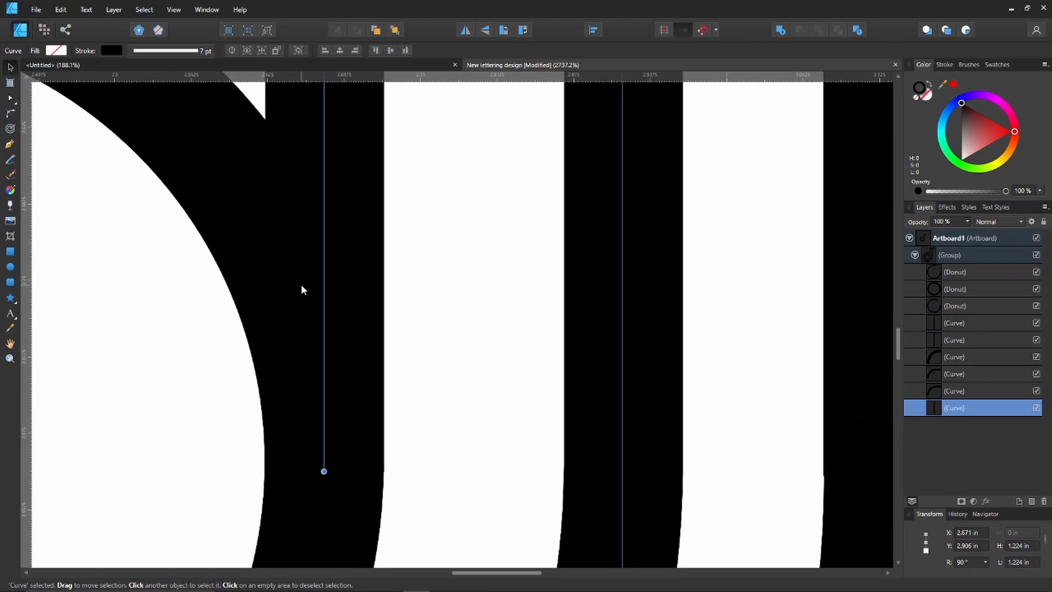
Nudge the middle stem bar left to X 2.914 in to line it up with its upper curve.
scroll(357, 366, up, 5)
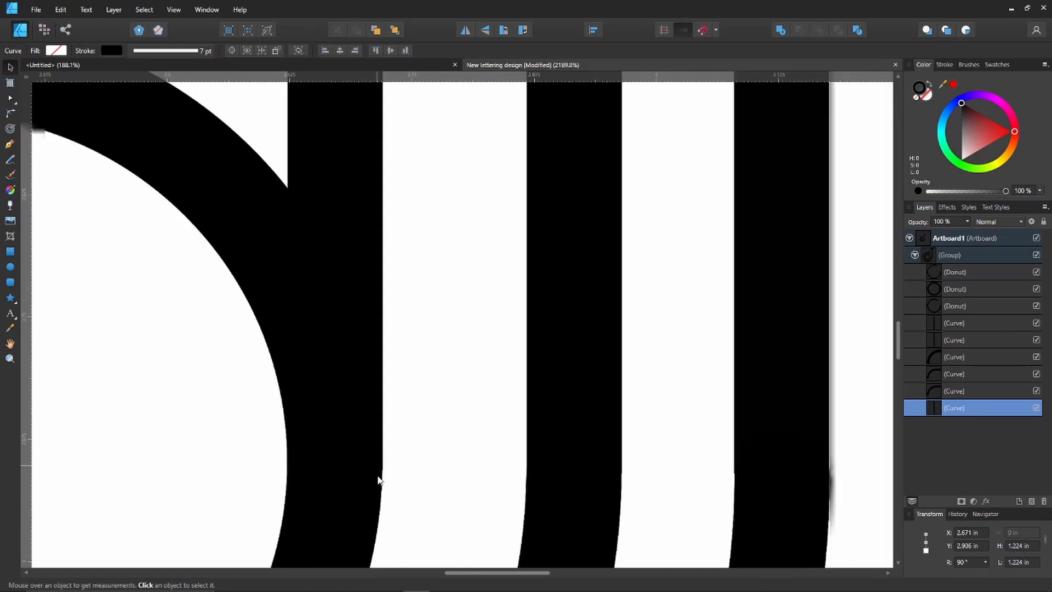
scroll(402, 274, down, 5)
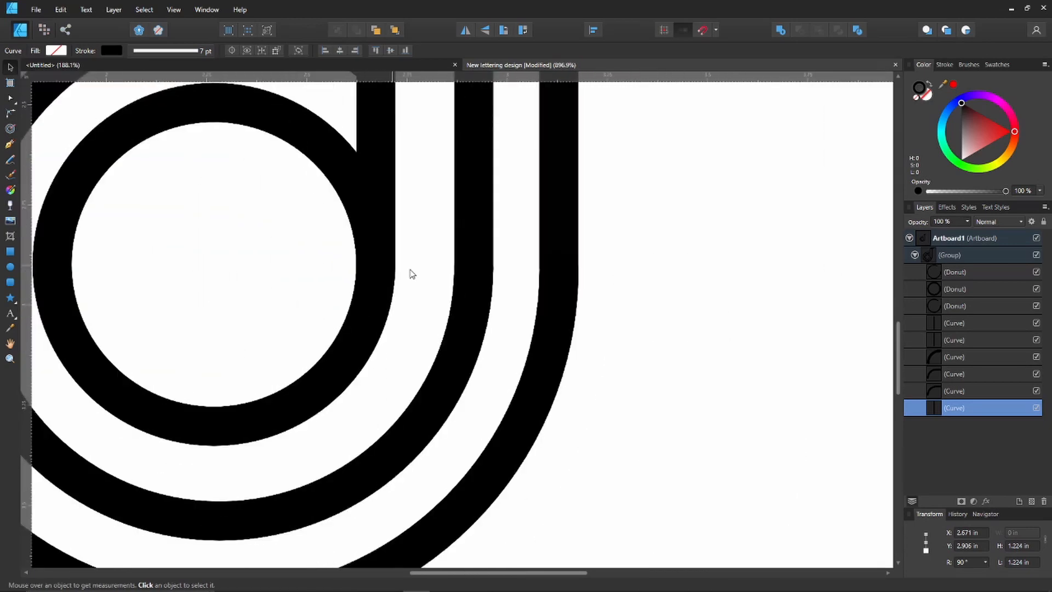
scroll(468, 272, up, 10)
scroll(468, 273, up, 1)
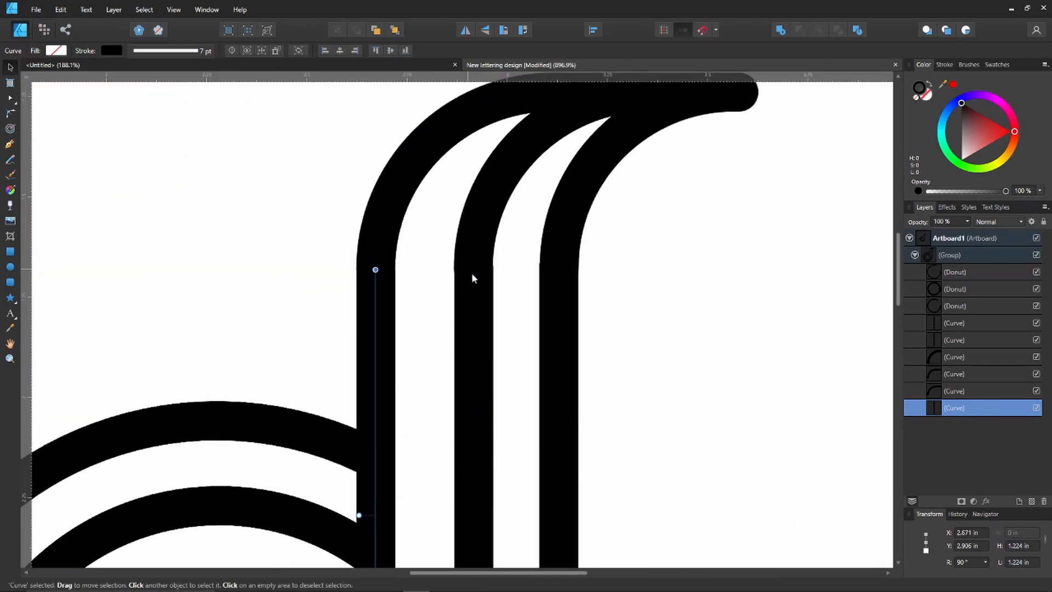
click(476, 278)
key(Left)
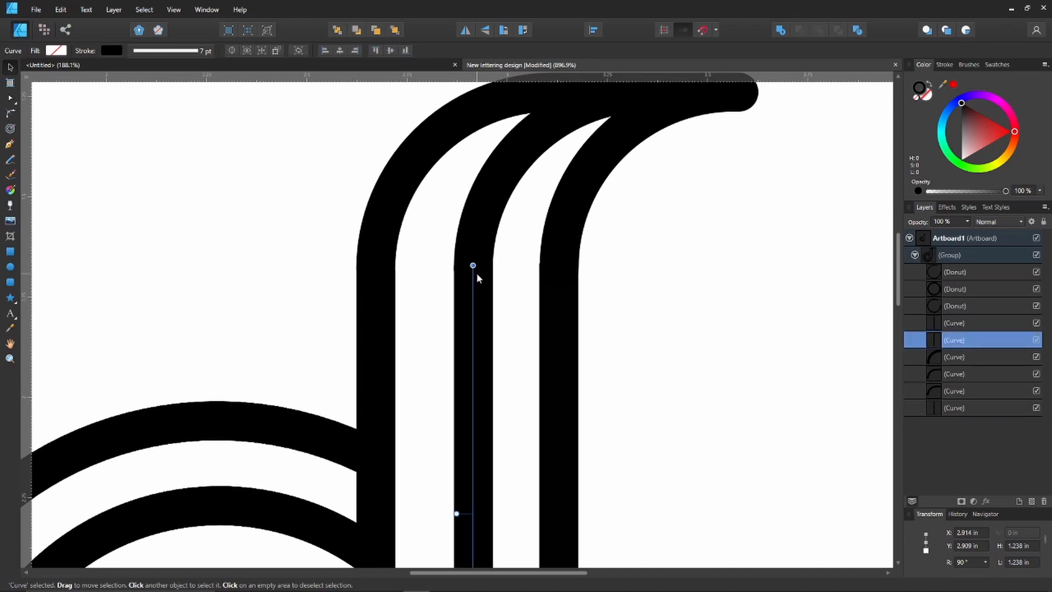
Nudge the outermost stem bar right and down to X 3.128 in, Y 2.914 in, aligning it with its upper and lower curves.
click(566, 291)
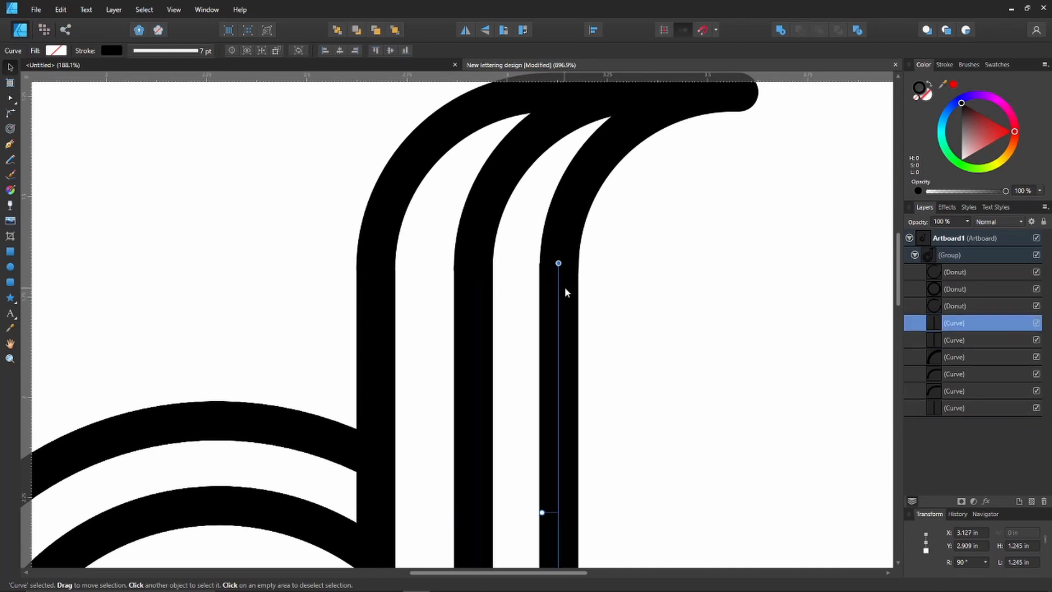
key(Right)
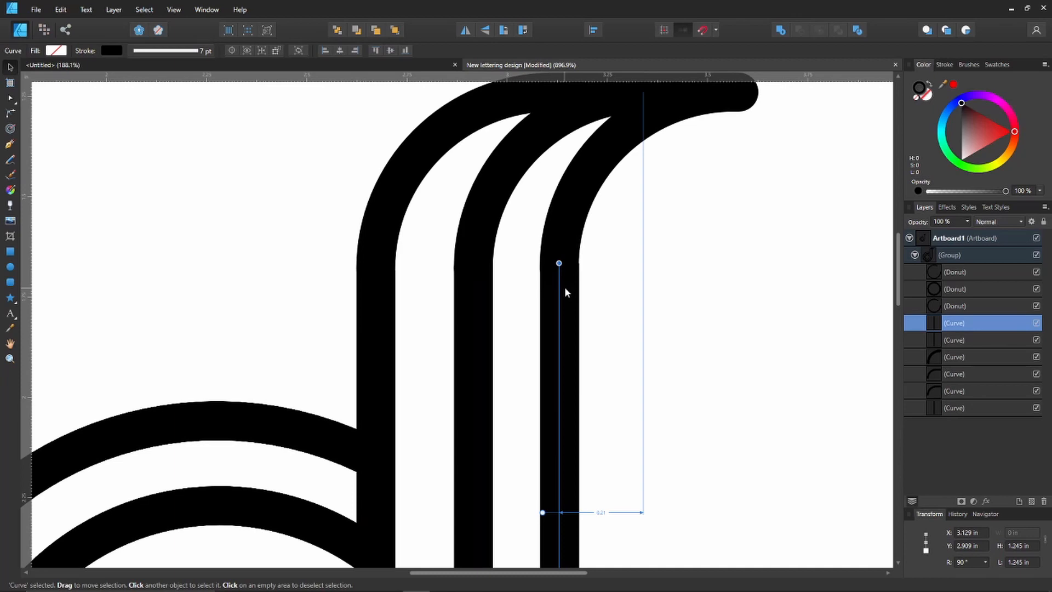
scroll(508, 327, down, 10)
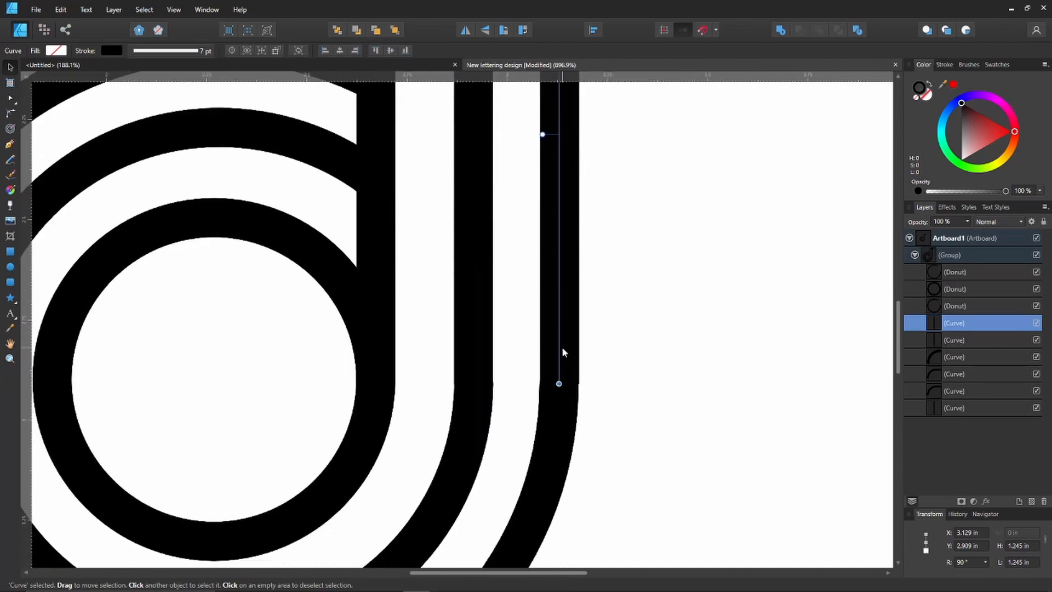
key(Down)
key(Down)
key(Down)
key(Down)
key(Left)
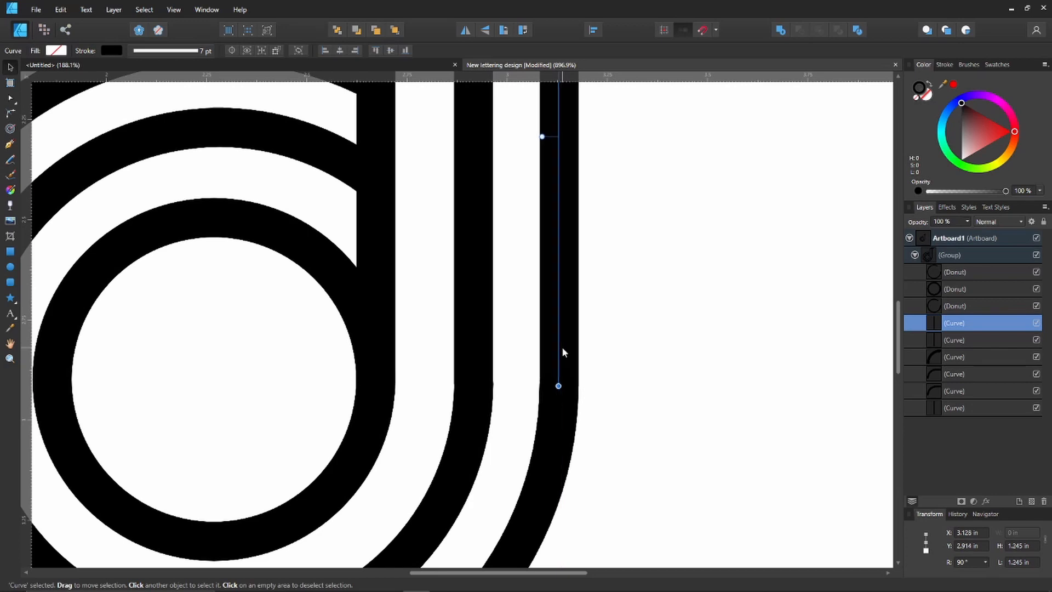
Deselect the stem bar and inspect where the stem bars join the upper and lower curves of the letter.
scroll(562, 352, up, 10)
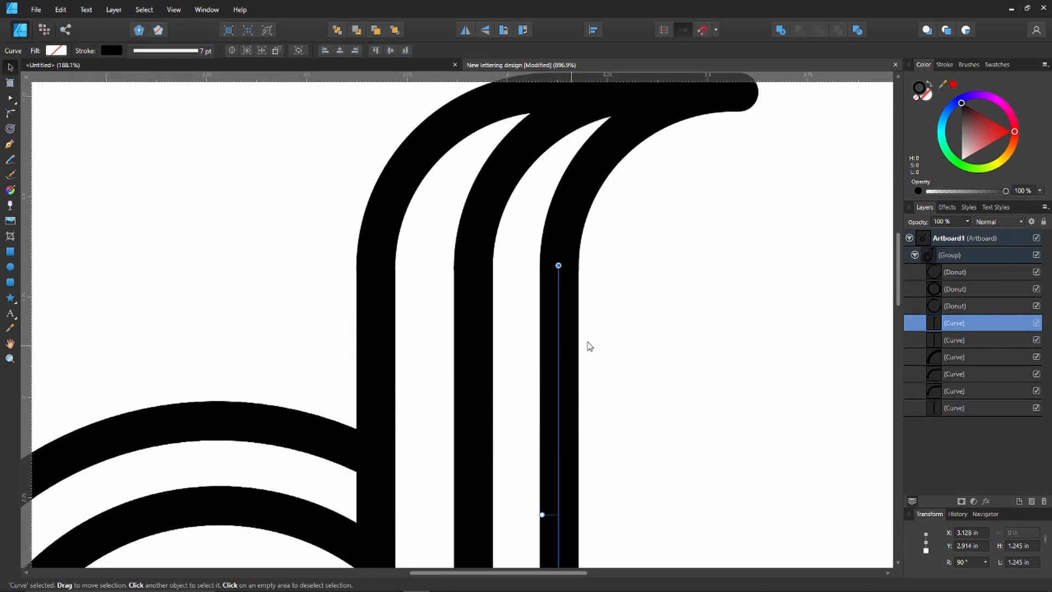
click(615, 336)
scroll(386, 271, down, 10)
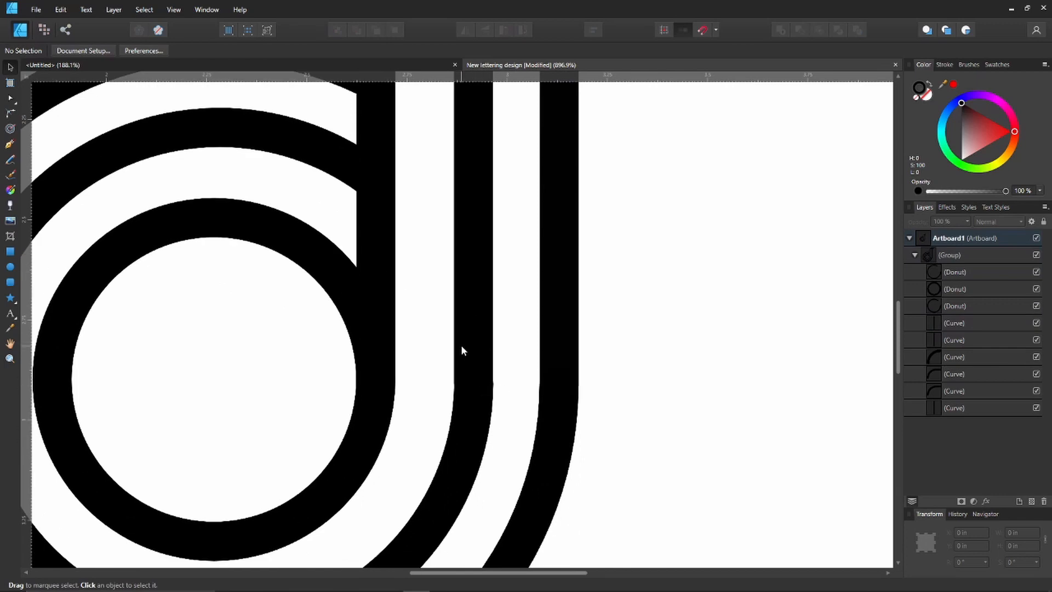
scroll(461, 346, down, 6)
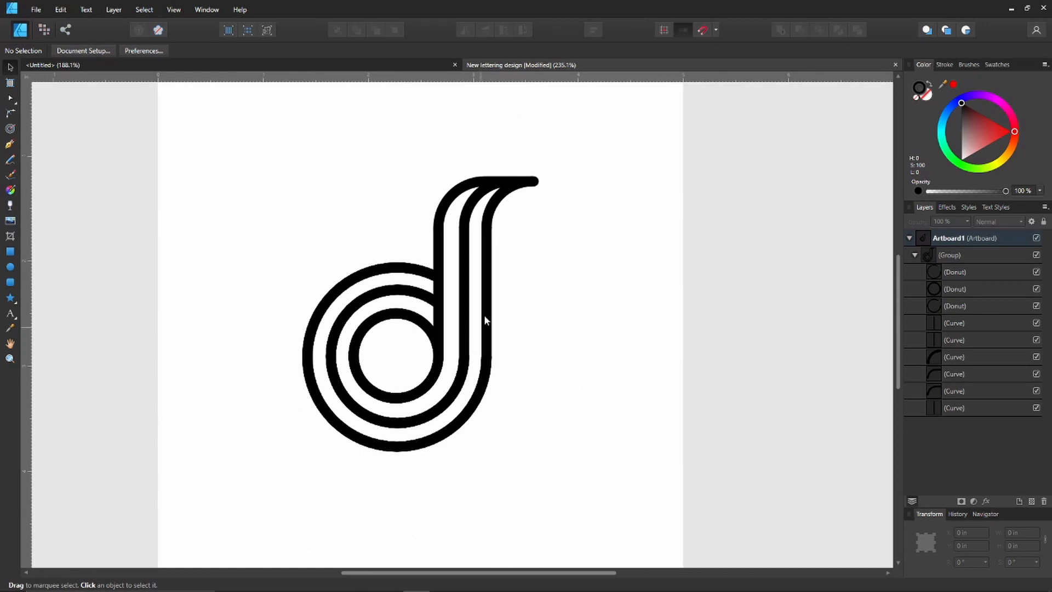
scroll(482, 329, up, 2)
scroll(466, 336, up, 7)
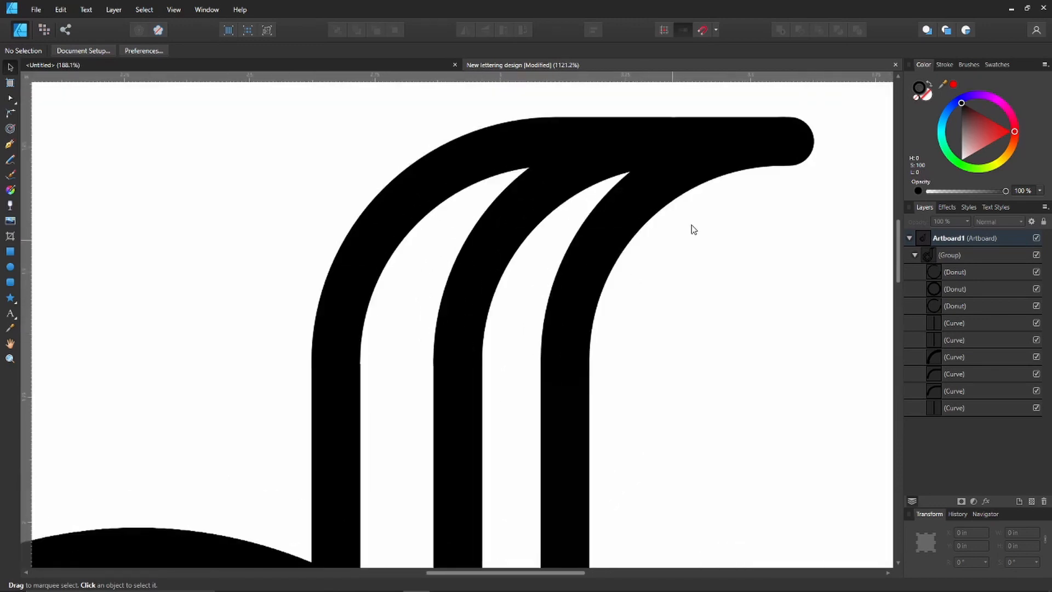
Try nudging the outermost upper curve left to X 3.126 in, and return it to X 3.128 in.
click(751, 147)
key(ctrl+d)
click(956, 353)
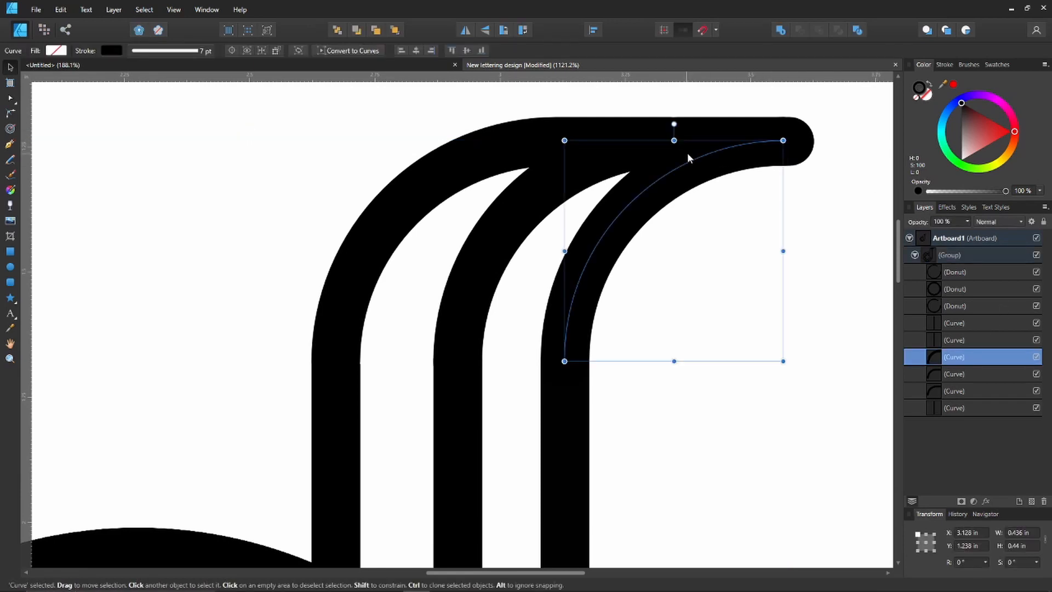
key(Left)
key(Right)
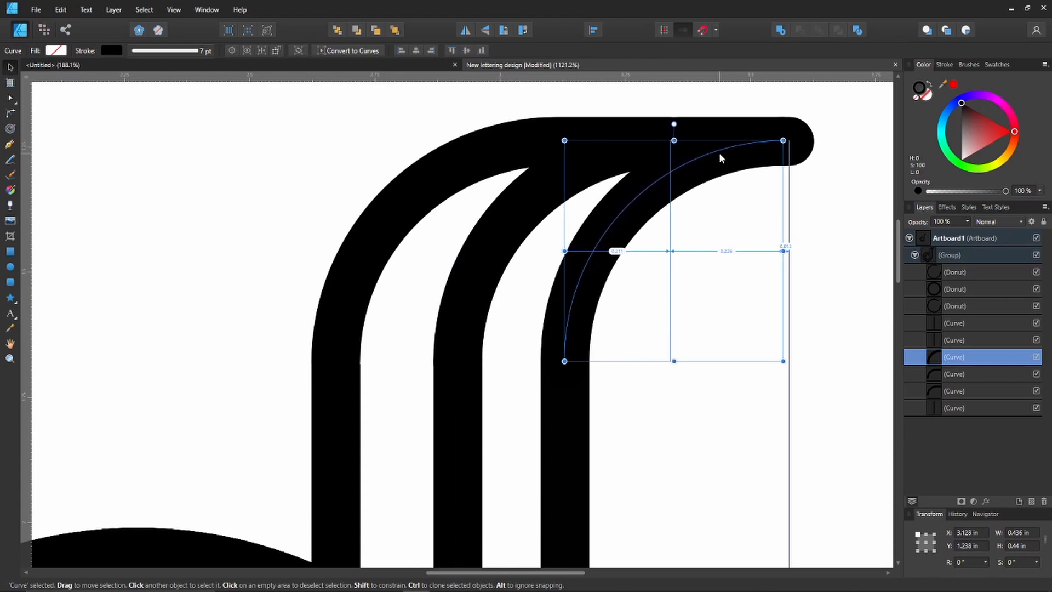
key(Left)
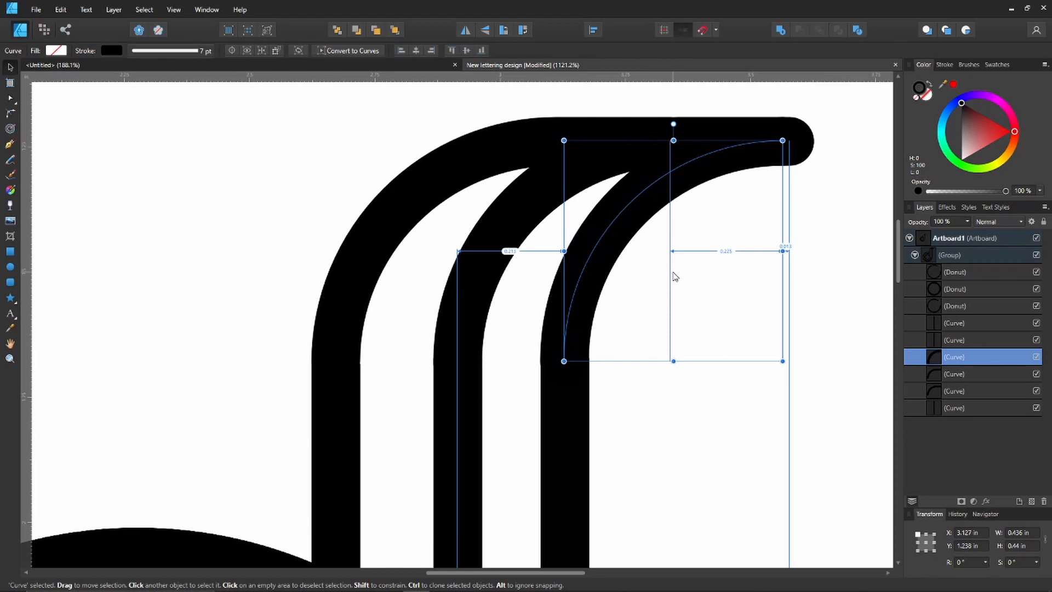
key(Left)
key(Right)
key(Left)
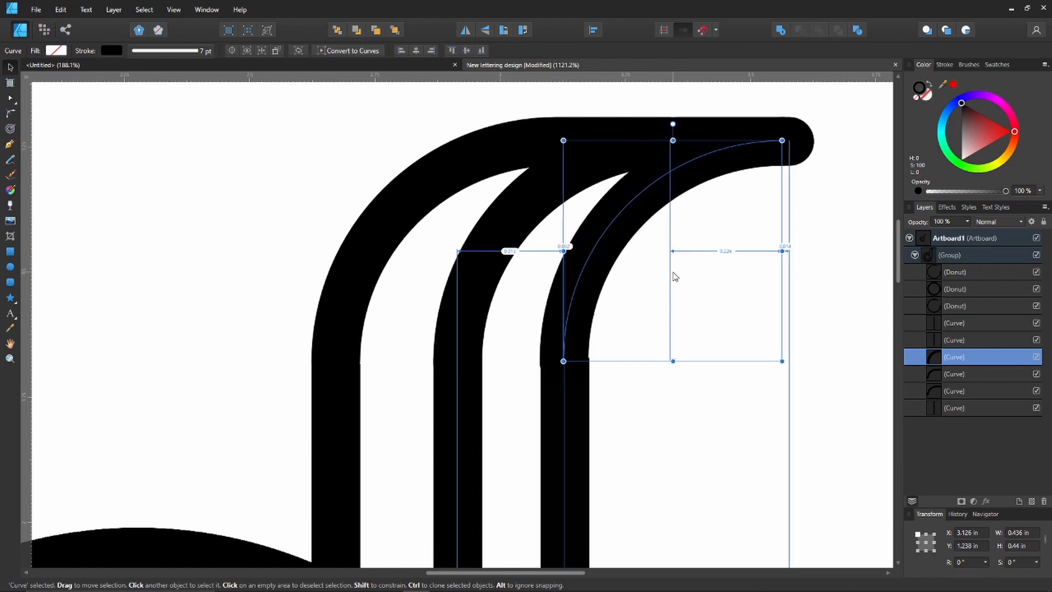
key(Right)
key(Right)
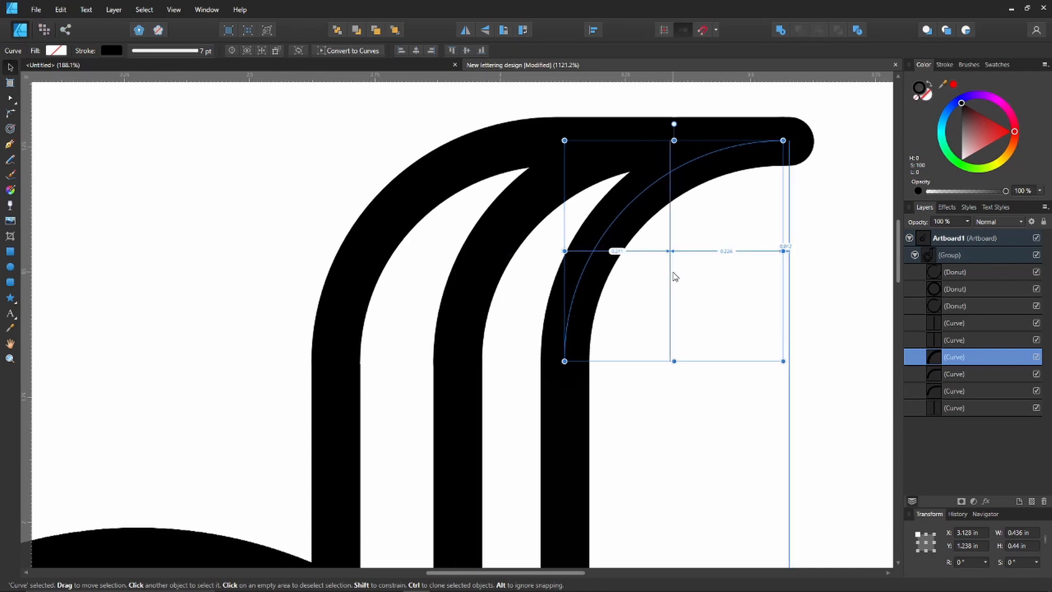
Check the nudge distance settings in the Tools preferences and close the preferences.
scroll(707, 338, down, 3)
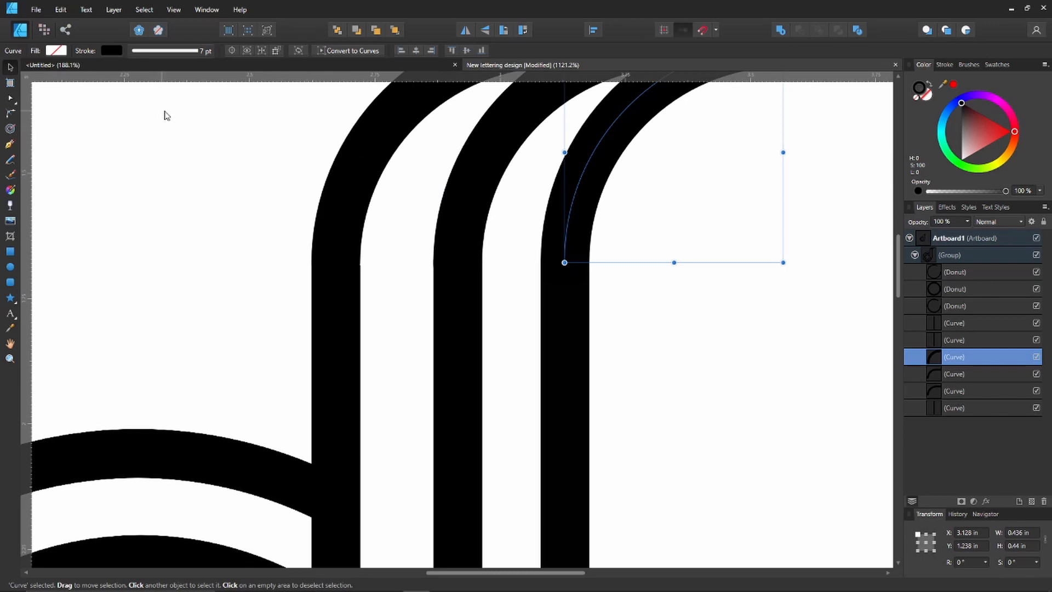
click(61, 10)
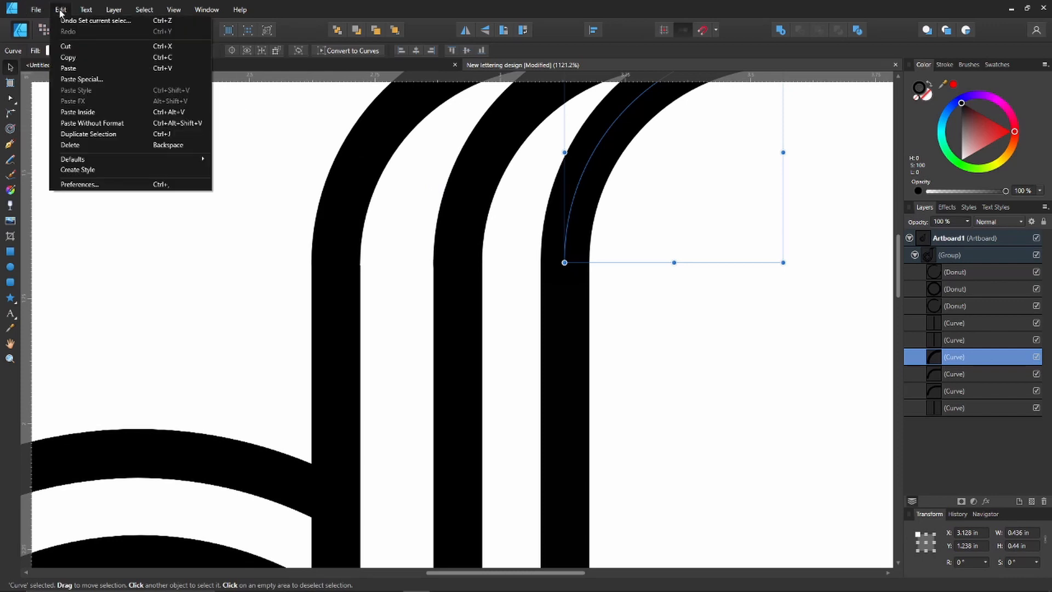
click(100, 184)
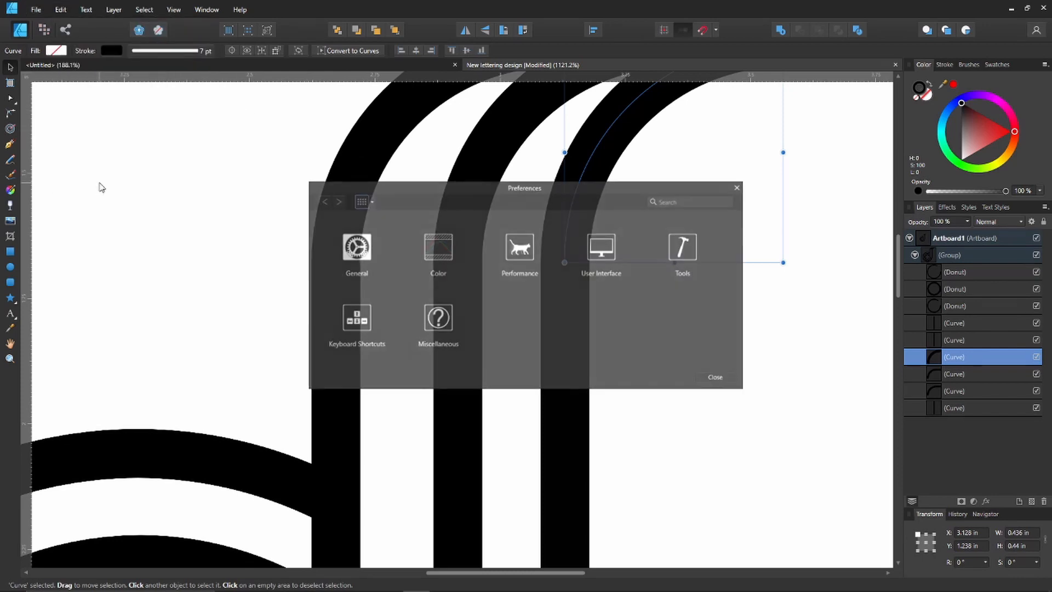
click(683, 251)
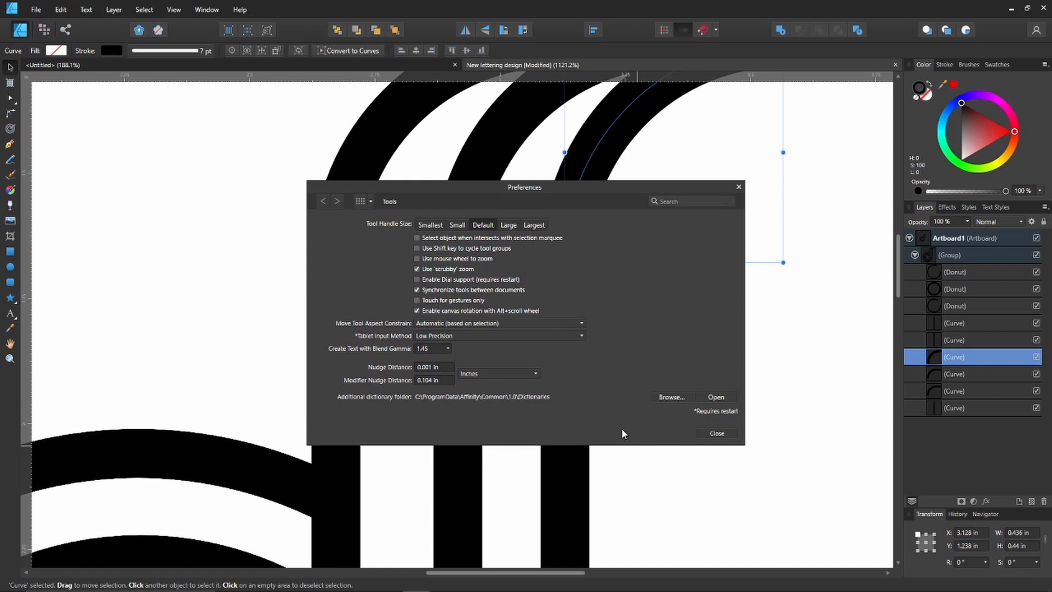
click(718, 436)
Select the outermost stem bar and examine its lower join, the bar spacing and the whole letter on the artboard.
scroll(648, 381, down, 8)
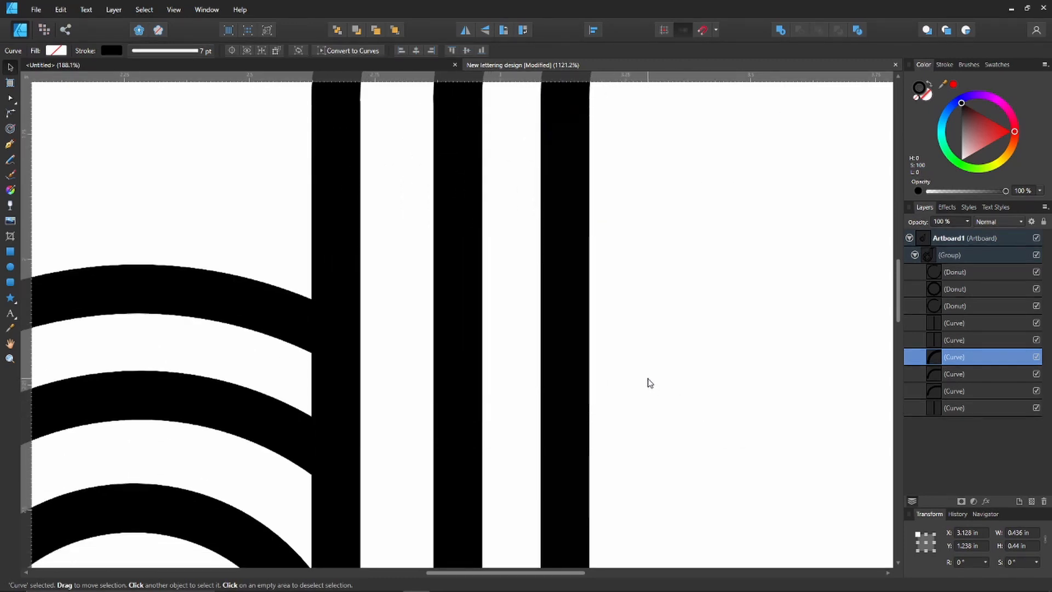
scroll(548, 345, up, 3)
click(556, 332)
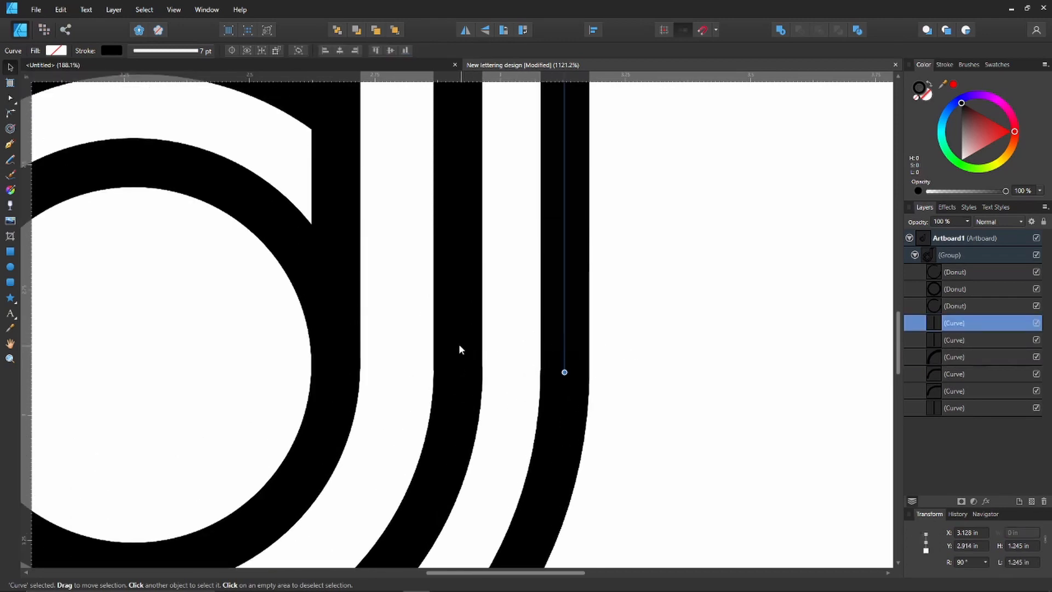
scroll(452, 339, down, 9)
scroll(383, 327, up, 4)
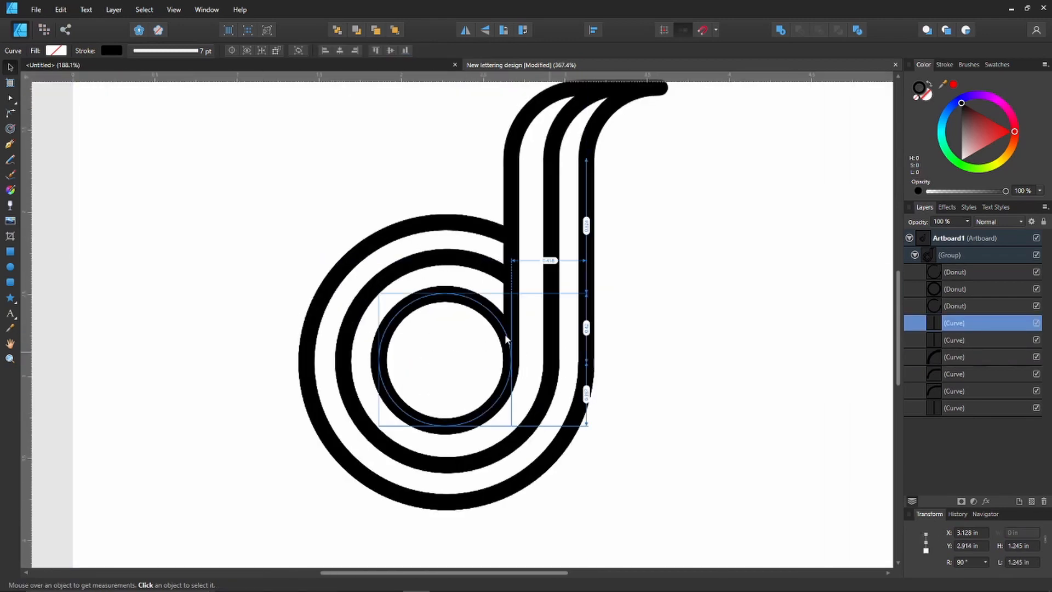
scroll(504, 333, down, 2)
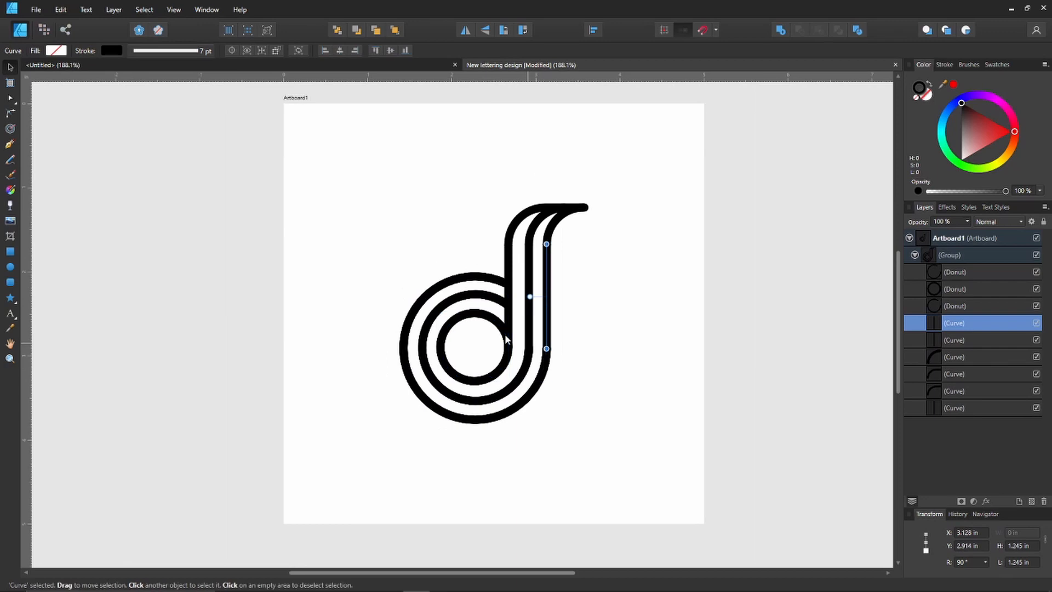